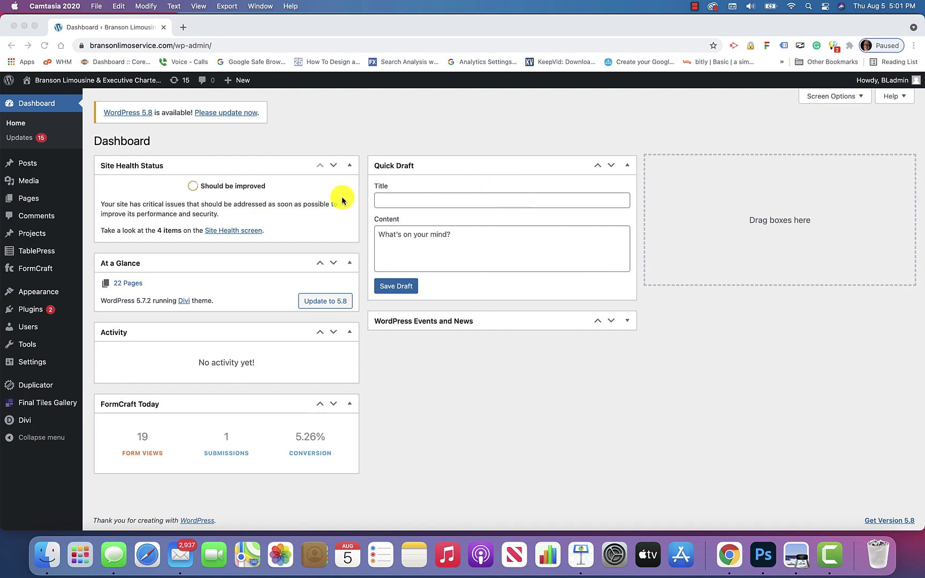
Step: Open TablePress and scroll to the nine tables, including table 7, SGF To Lake of the Ozark Area
click(38, 253)
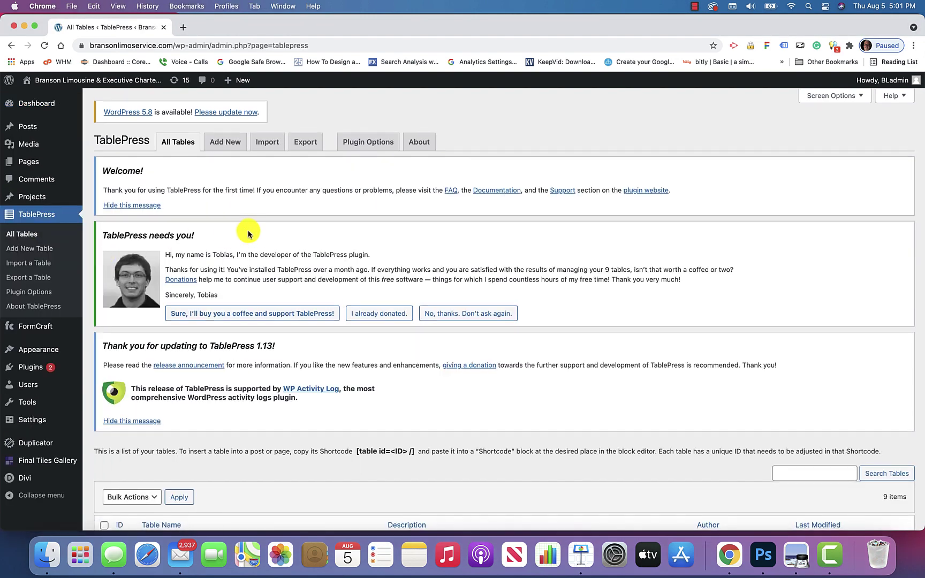
scroll(248, 233, down, 7)
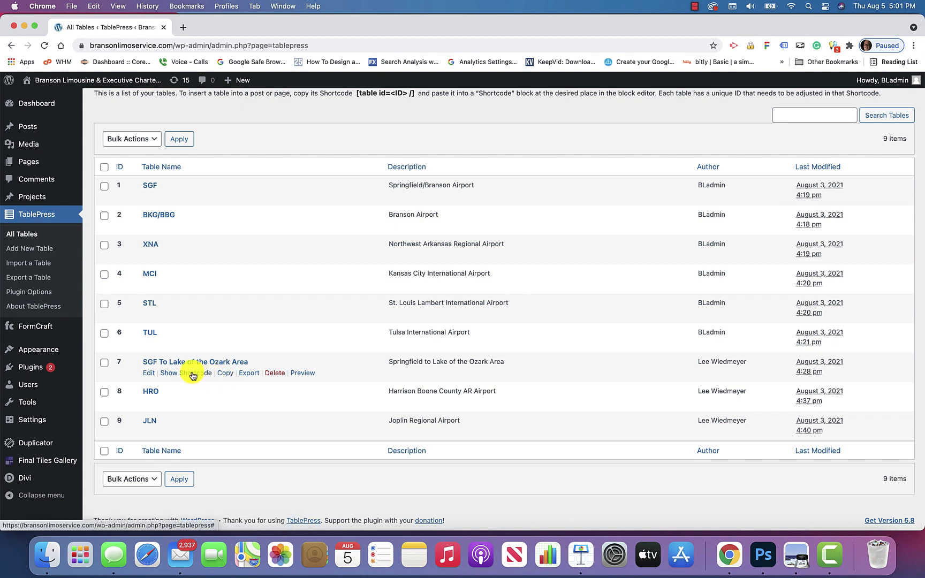
click(193, 374)
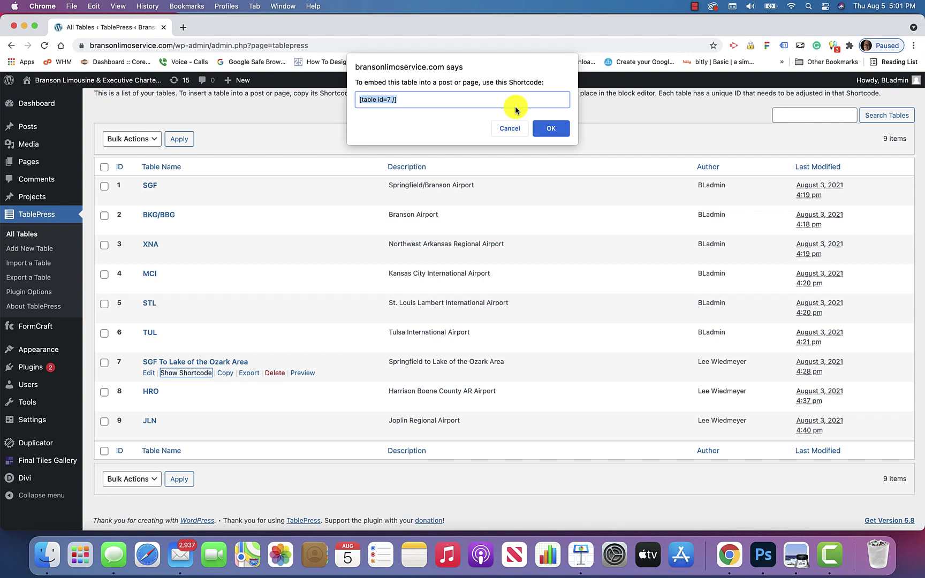
click(546, 130)
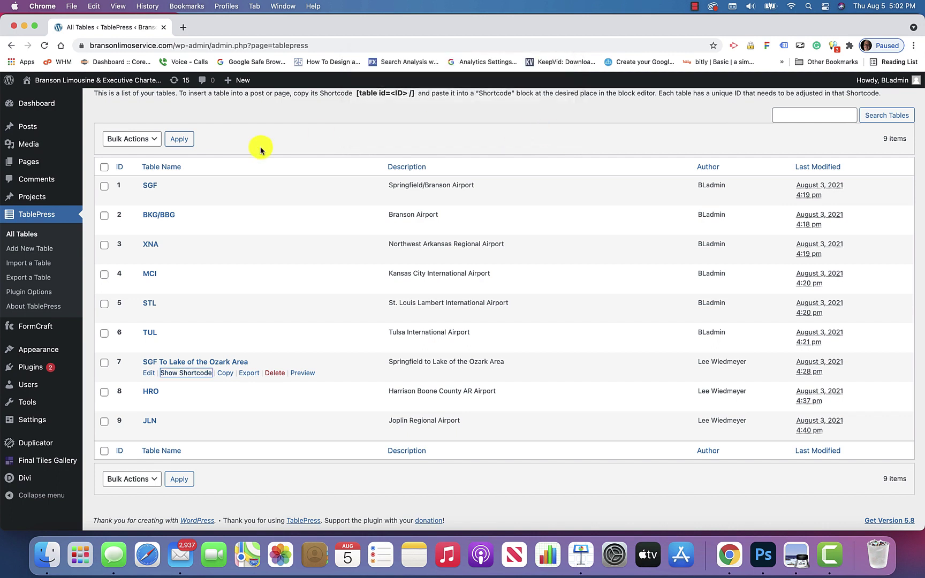
Step: From All Pages, open the Airport Transfers page with Edit With Divi
mouse_move(62, 159)
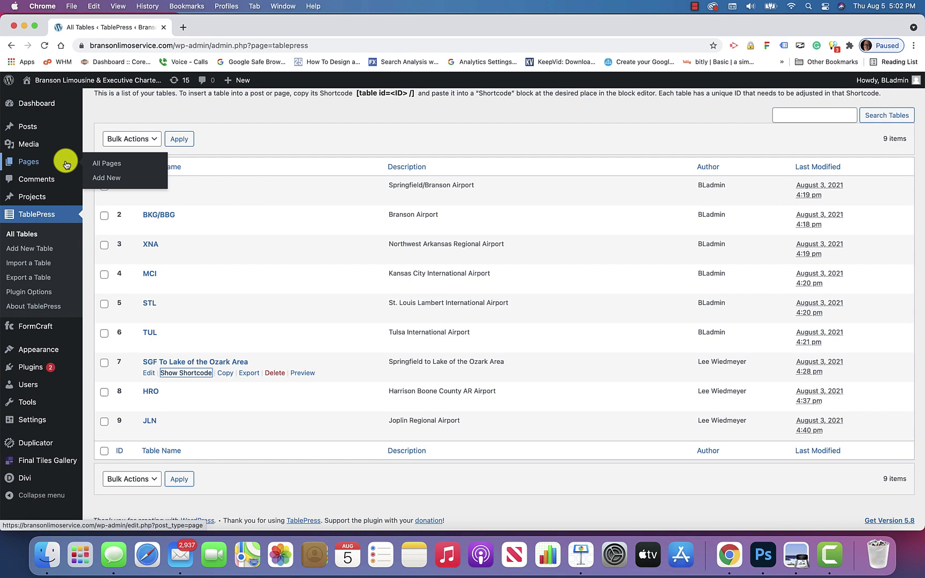
click(110, 166)
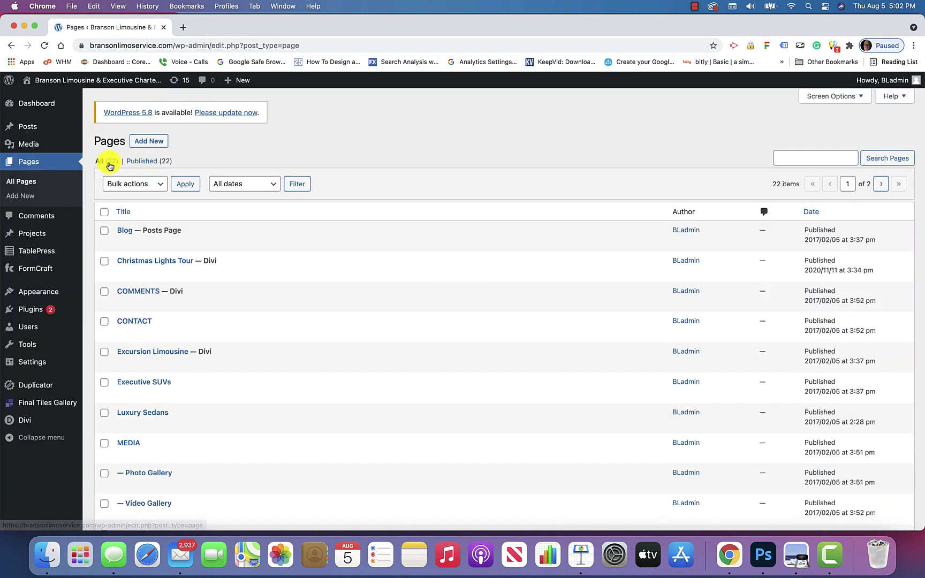
scroll(301, 265, down, 3)
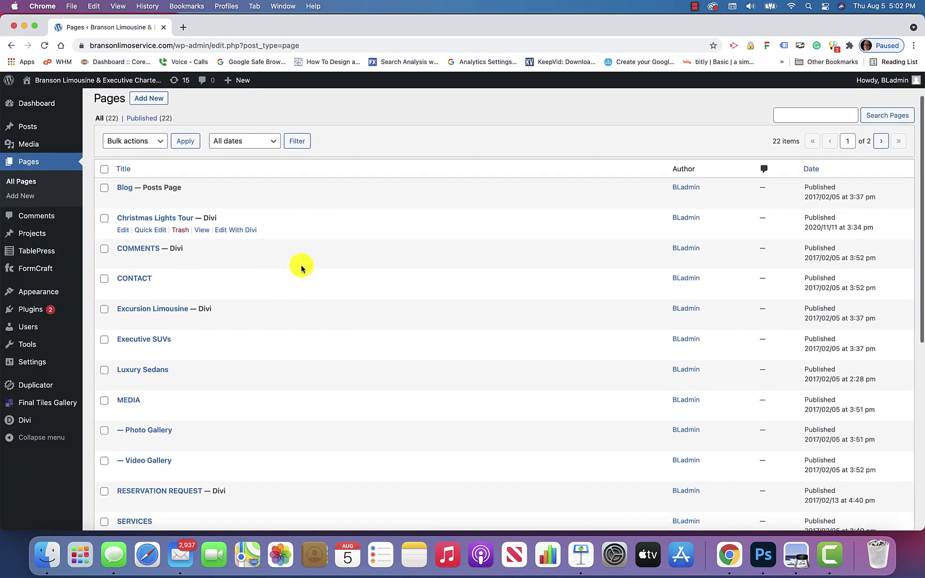
scroll(301, 264, down, 3)
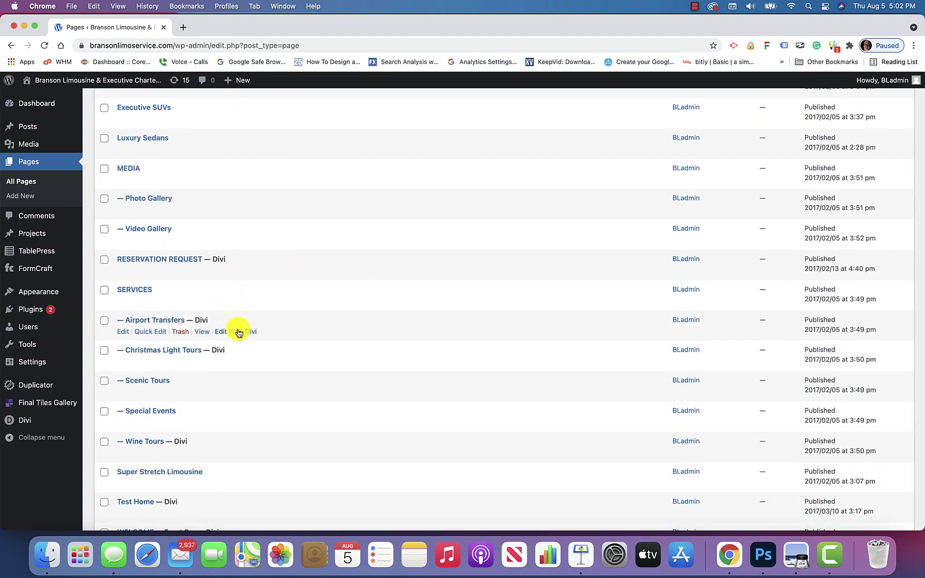
click(239, 332)
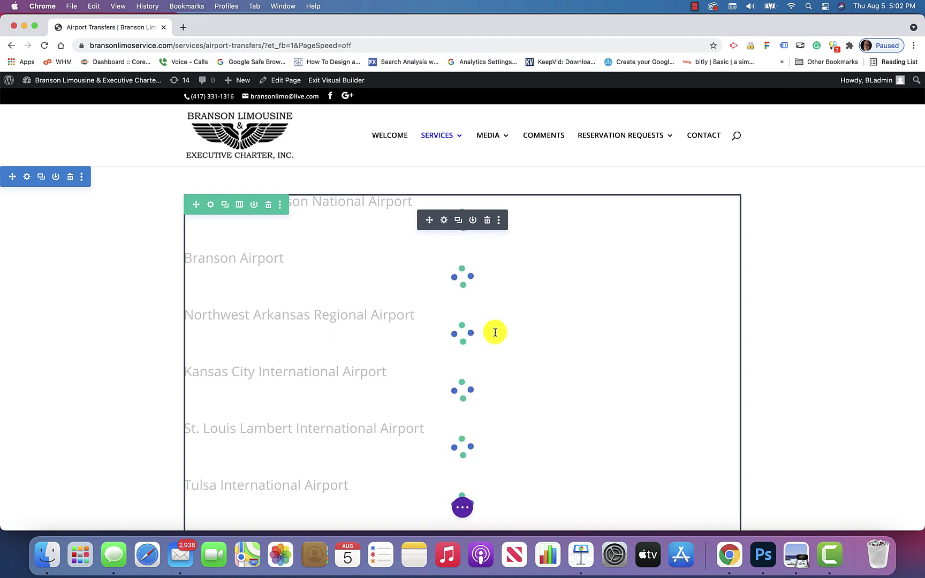
Step: Open the text module's settings and scroll its content down to the [table id=6 /] shortcode
click(444, 222)
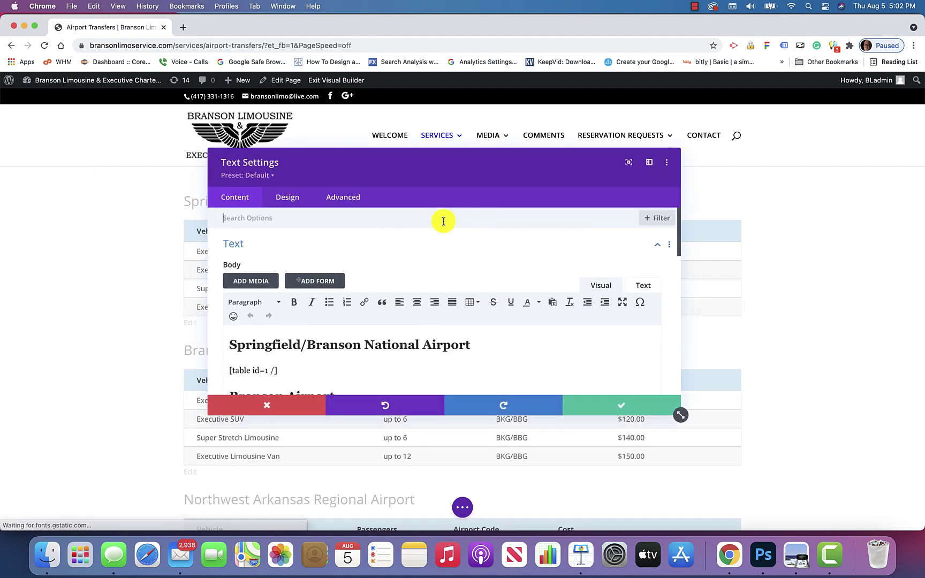
scroll(456, 279, down, 1)
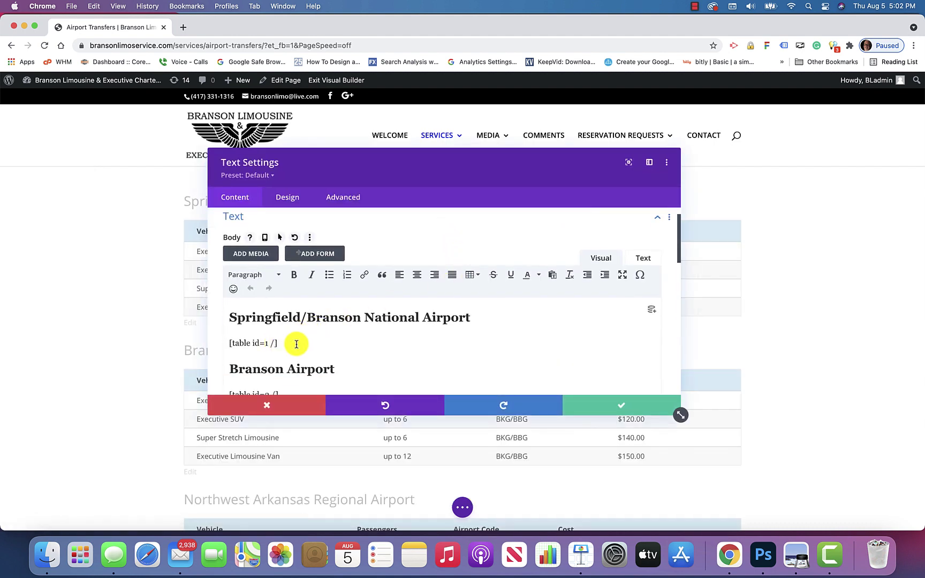
scroll(297, 344, down, 2)
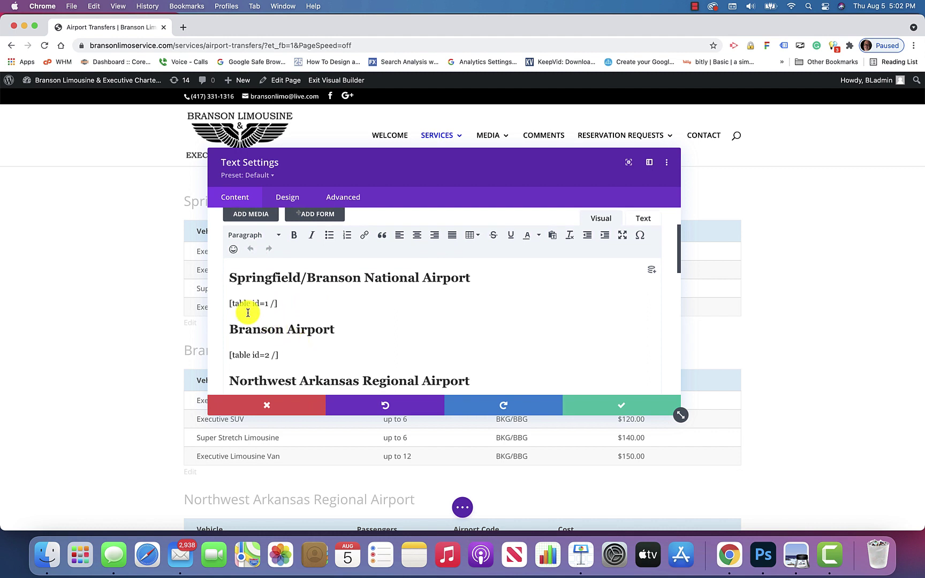
scroll(293, 313, down, 2)
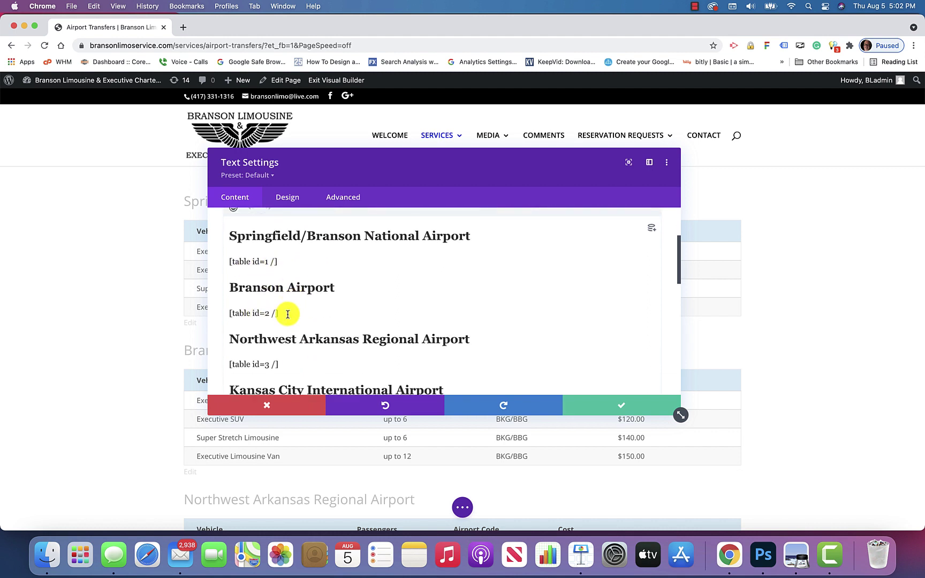
scroll(287, 314, down, 3)
scroll(288, 314, down, 6)
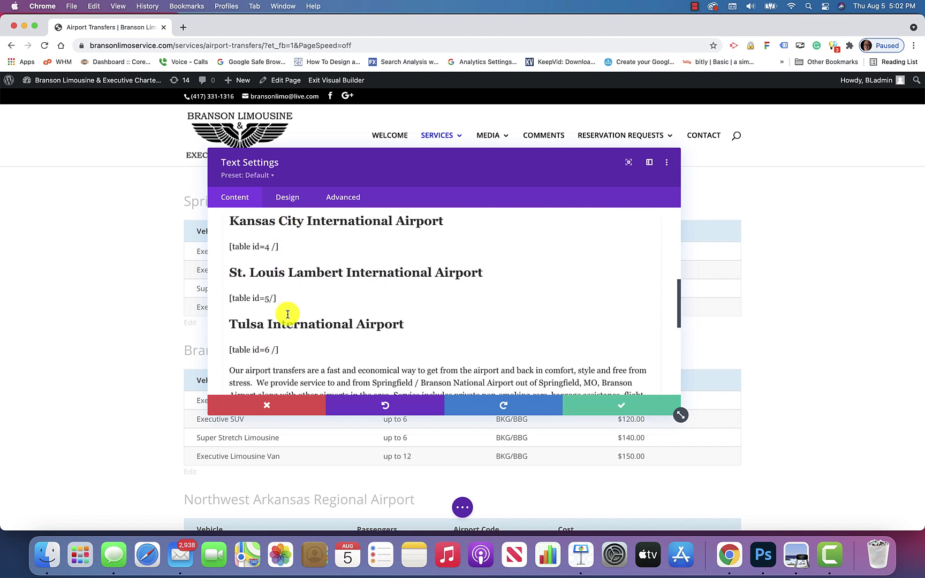
scroll(287, 314, down, 3)
scroll(287, 314, up, 3)
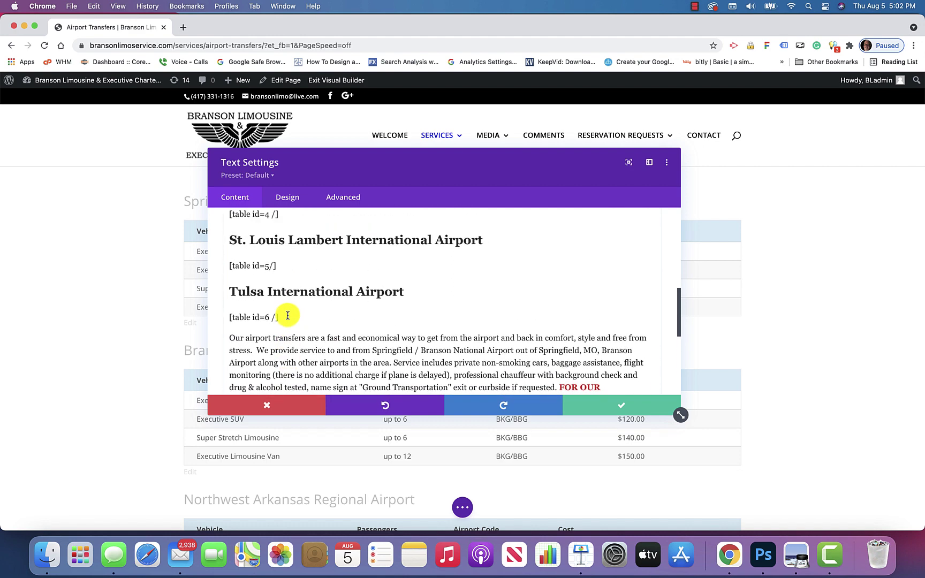
scroll(298, 288, up, 20)
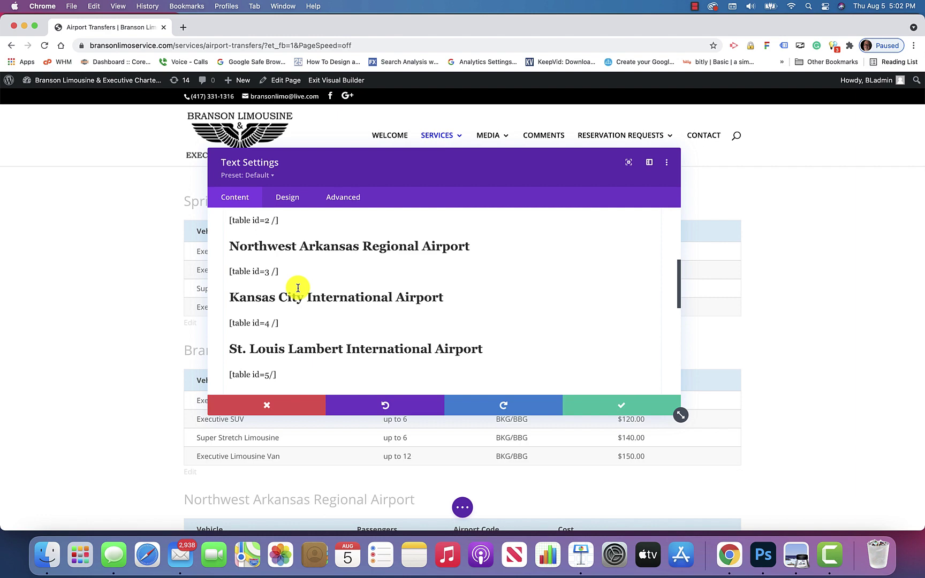
scroll(293, 314, down, 20)
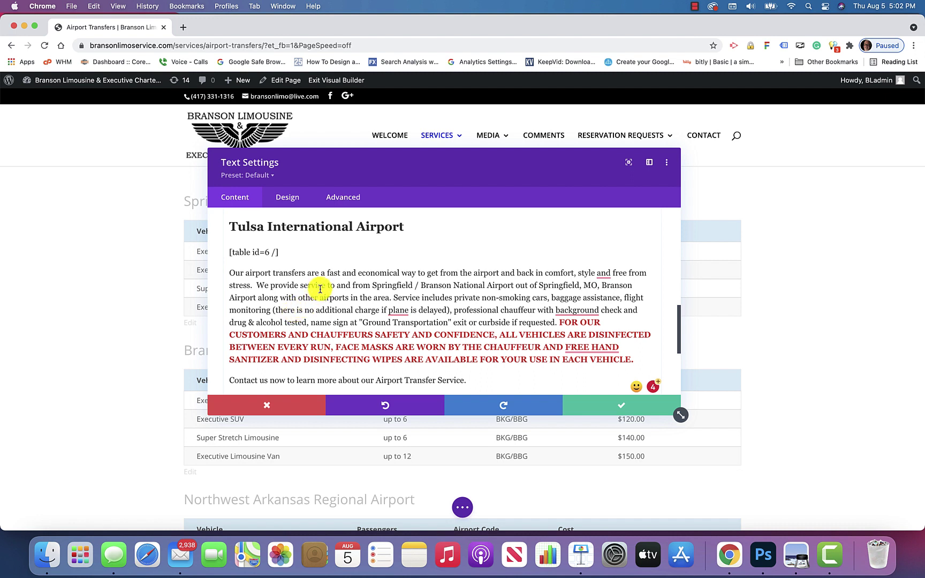
Step: Add the line 'SGF to Lake of the Ozarks Area' below the [table id=6 /] shortcode
click(339, 251)
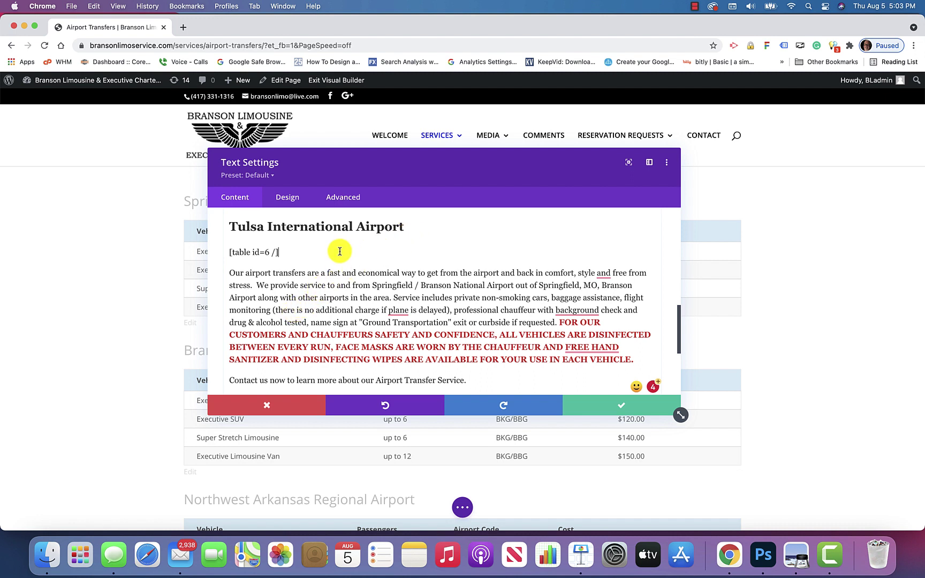
key(Return)
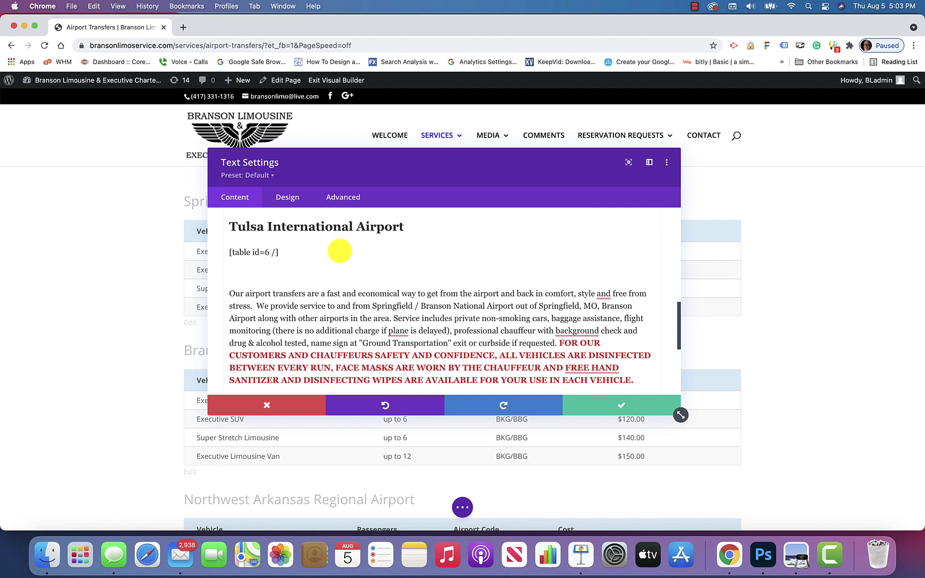
text(SGF to Lake of the Ozarks Area)
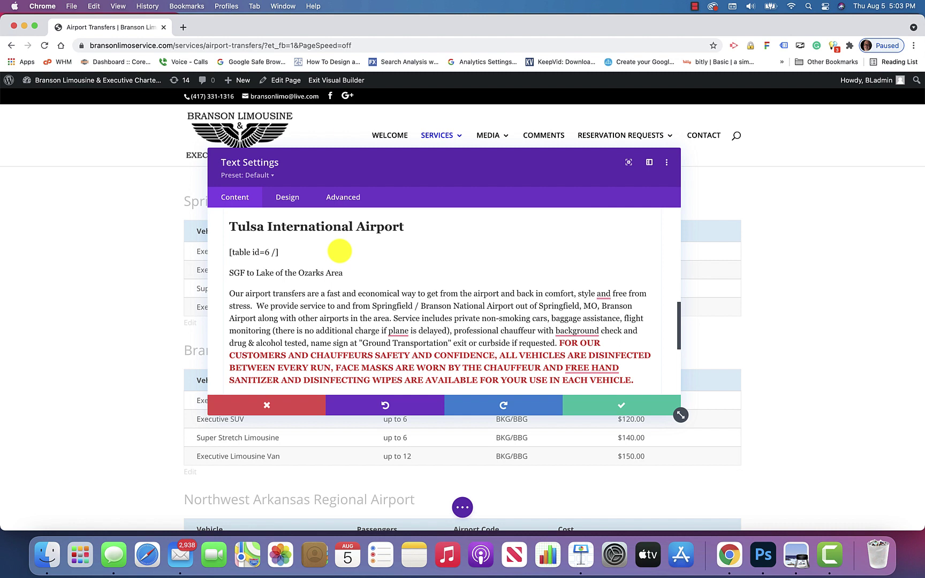
key(Return)
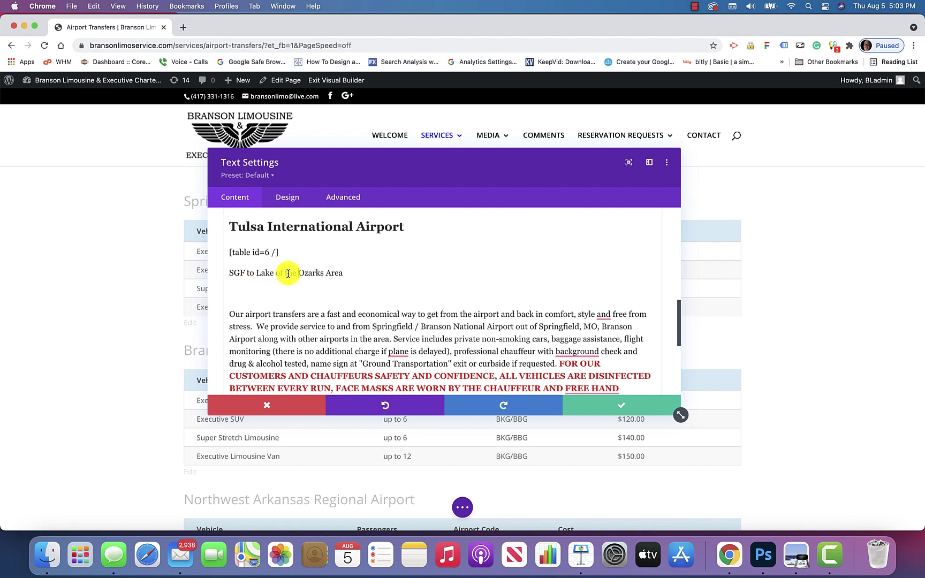
Step: Format the new title as Heading 2 and put the cursor on the line below it
scroll(288, 273, up, 15)
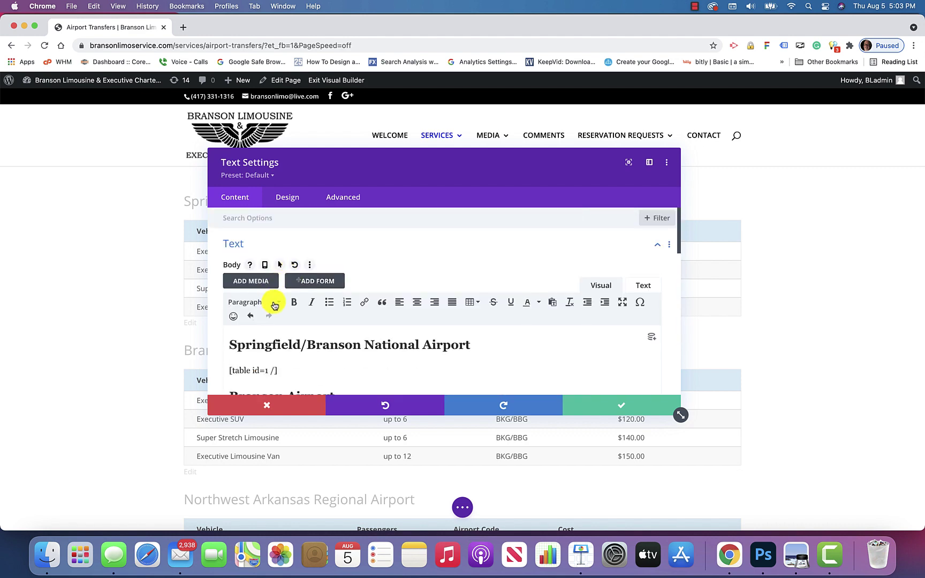
click(275, 304)
click(267, 366)
scroll(267, 369, down, 1)
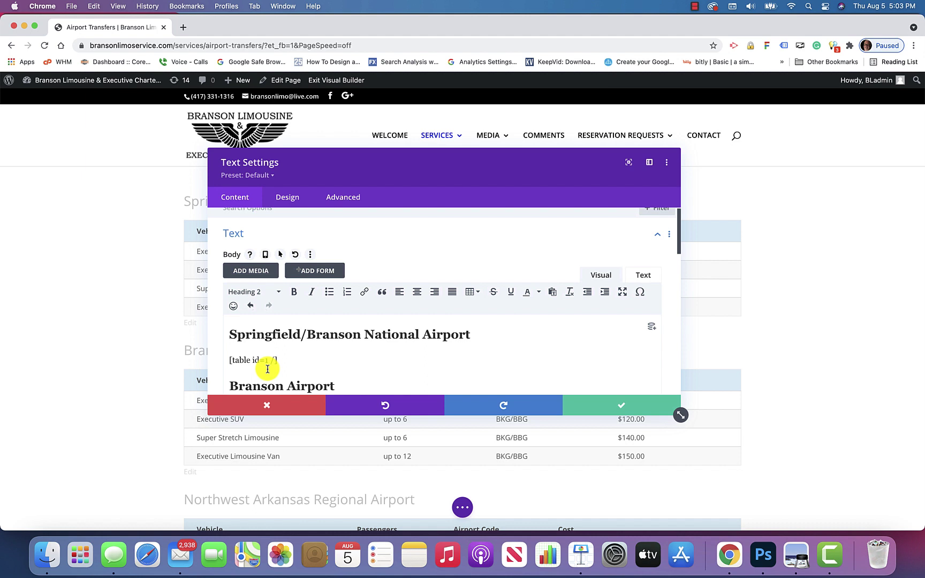
scroll(268, 369, down, 10)
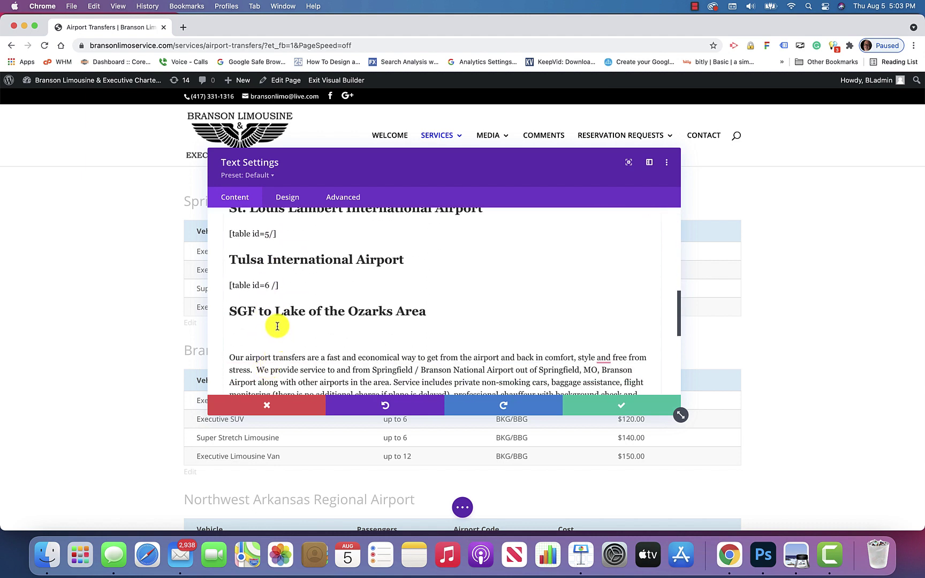
click(277, 331)
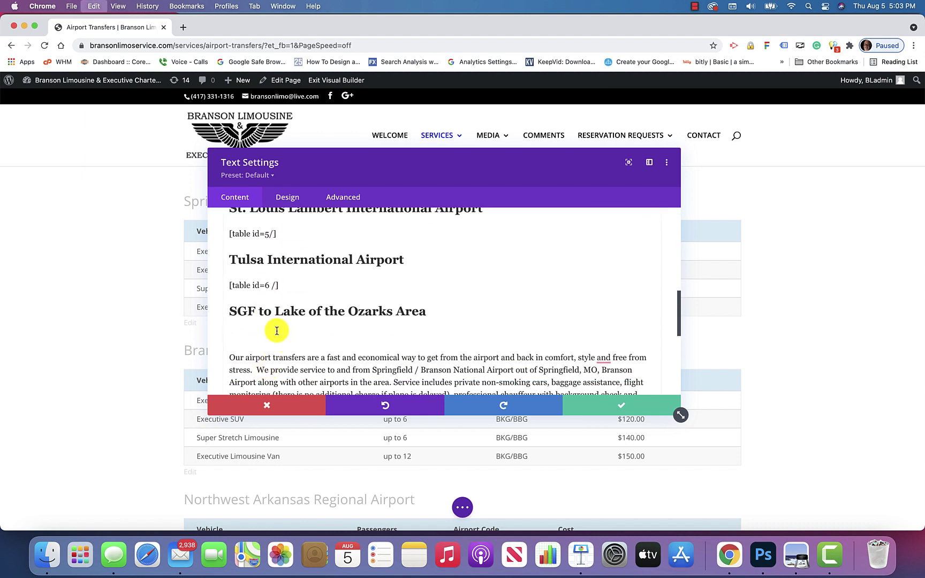
Step: Enter [table id=7 /] under the new heading and save the text module changes
text([table id=7 /])
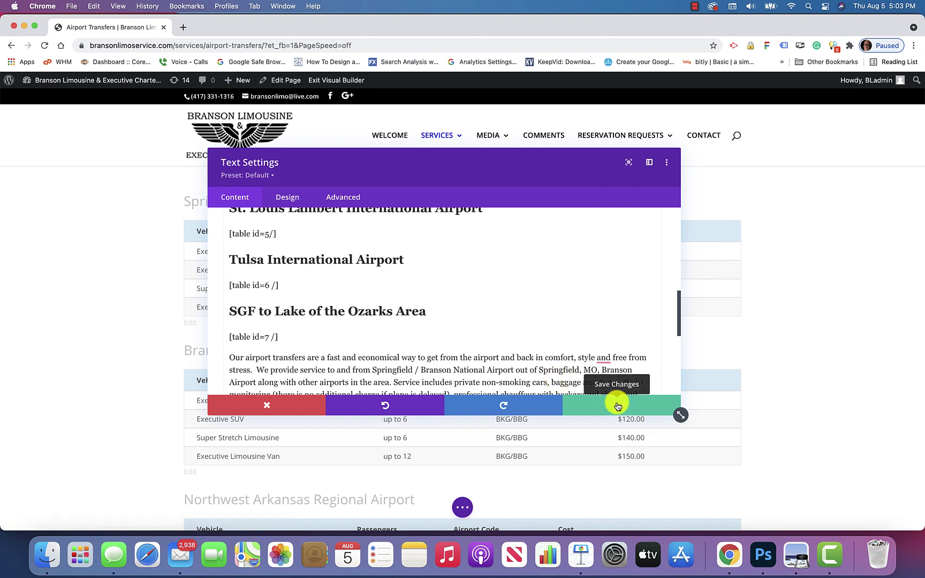
click(617, 406)
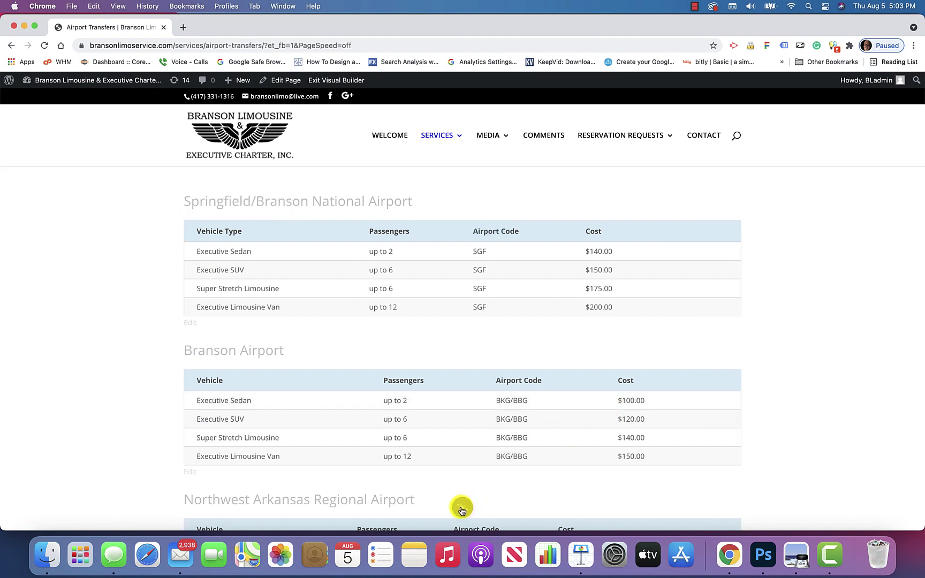
Step: Save the Airport Transfers page from the Divi settings bar and review the new SGF table
click(461, 510)
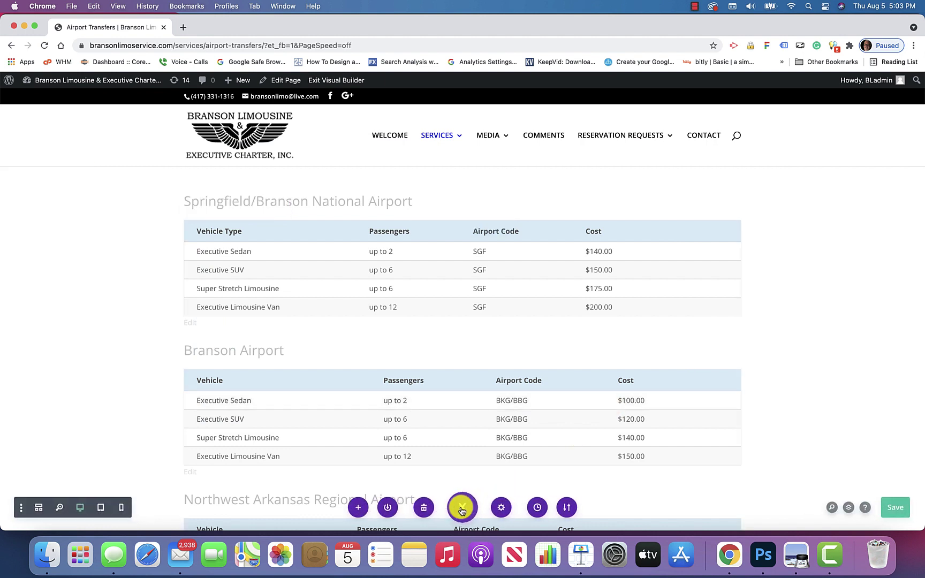
click(891, 514)
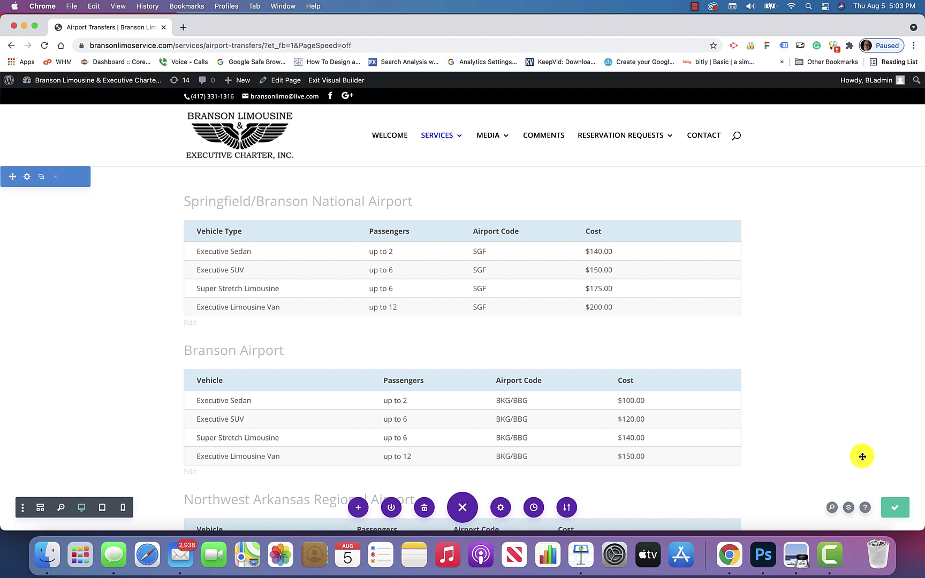
scroll(862, 456, down, 10)
scroll(862, 456, down, 10)
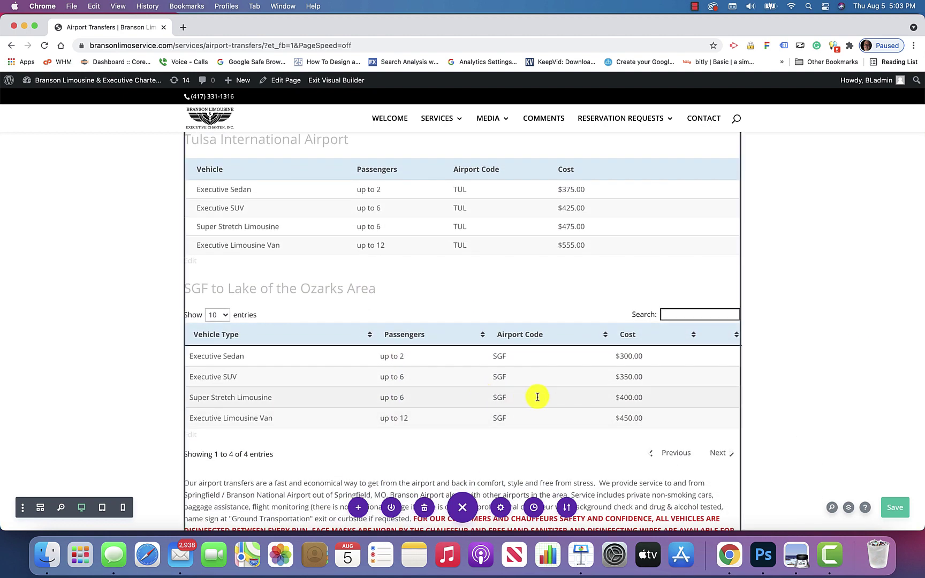
scroll(535, 395, up, 1)
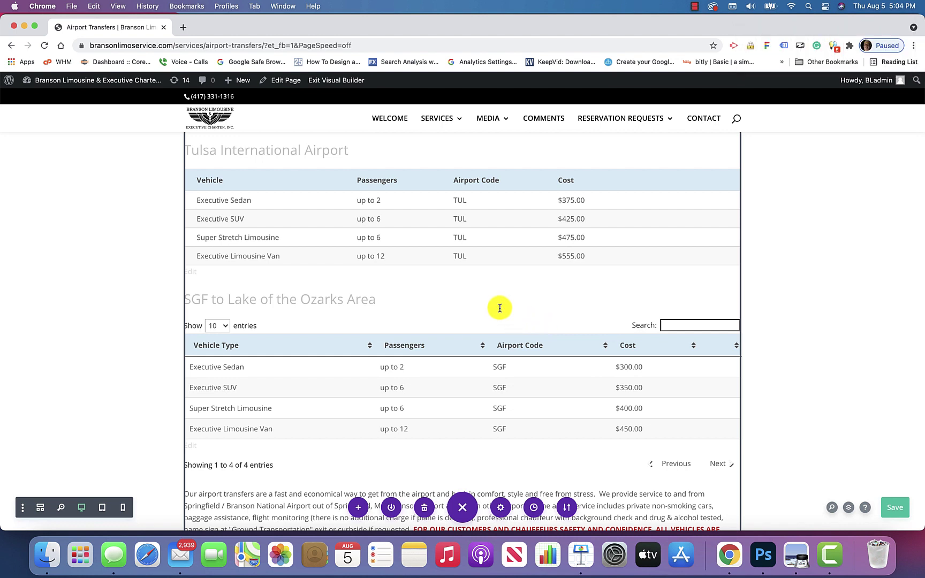
scroll(495, 308, up, 2)
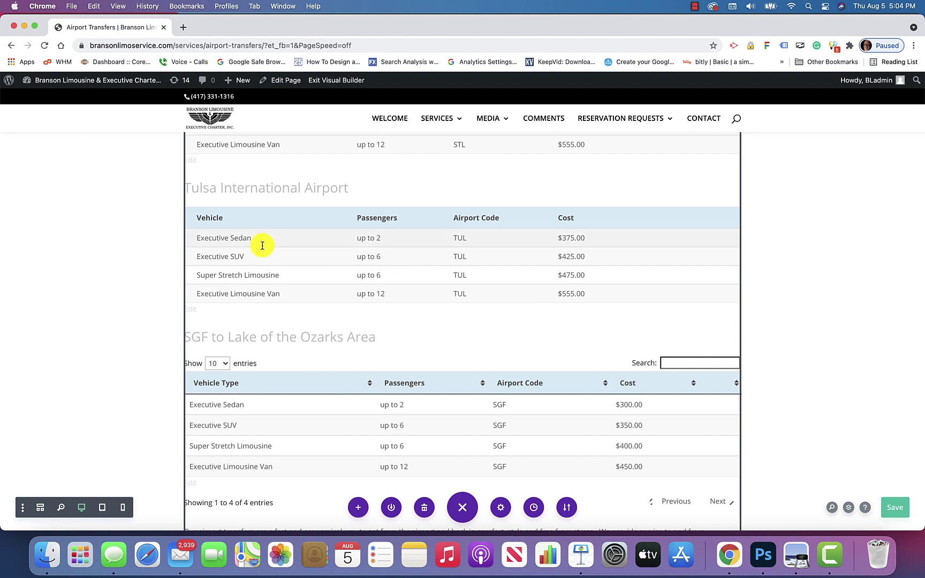
scroll(363, 229, up, 10)
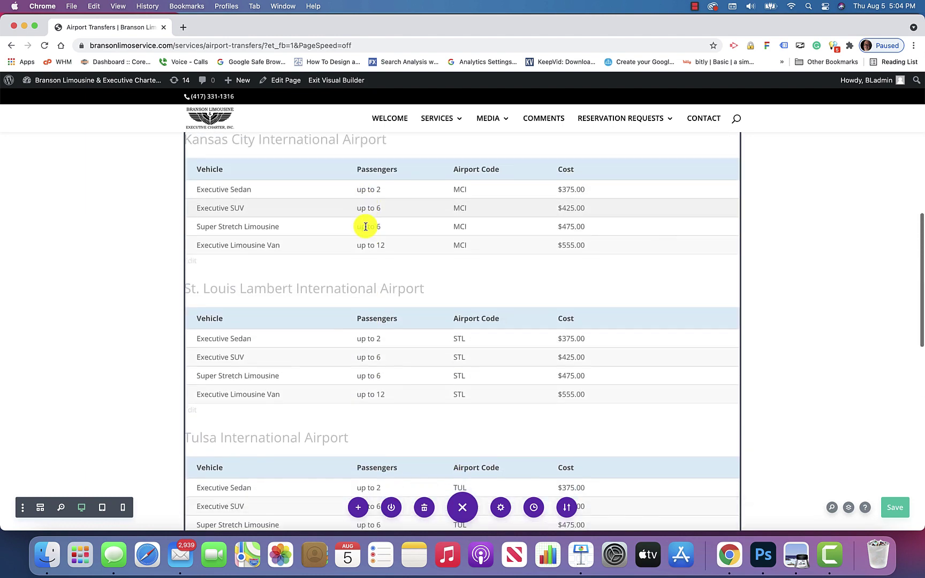
scroll(379, 235, down, 15)
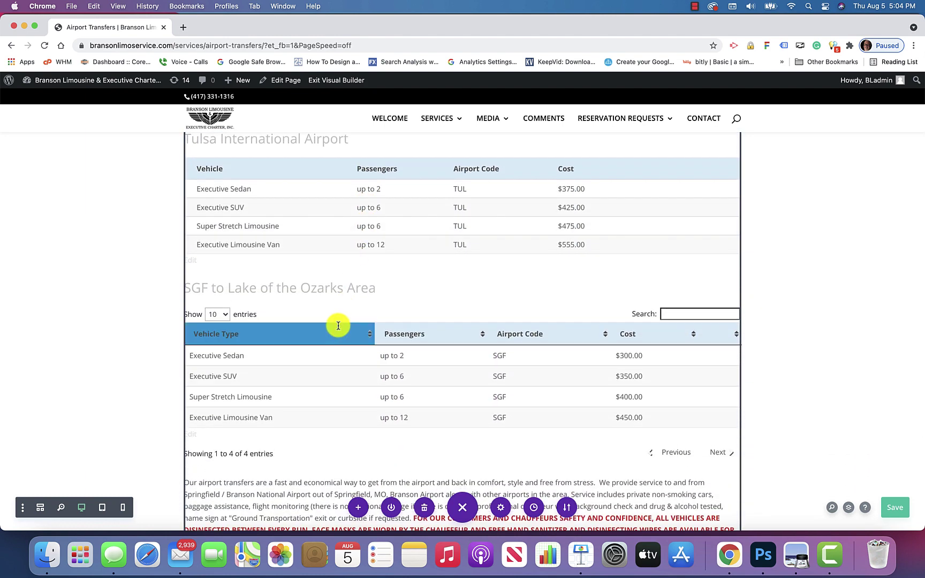
scroll(337, 325, up, 5)
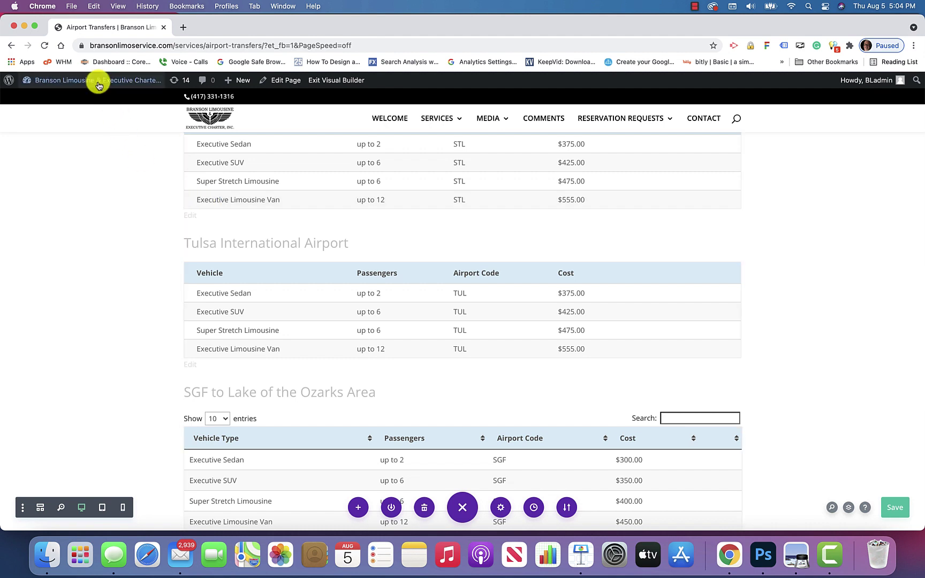
Step: From the Dashboard, go to TablePress All Tables and edit table 7, SGF To Lake of the Ozark Area
mouse_move(75, 80)
click(51, 99)
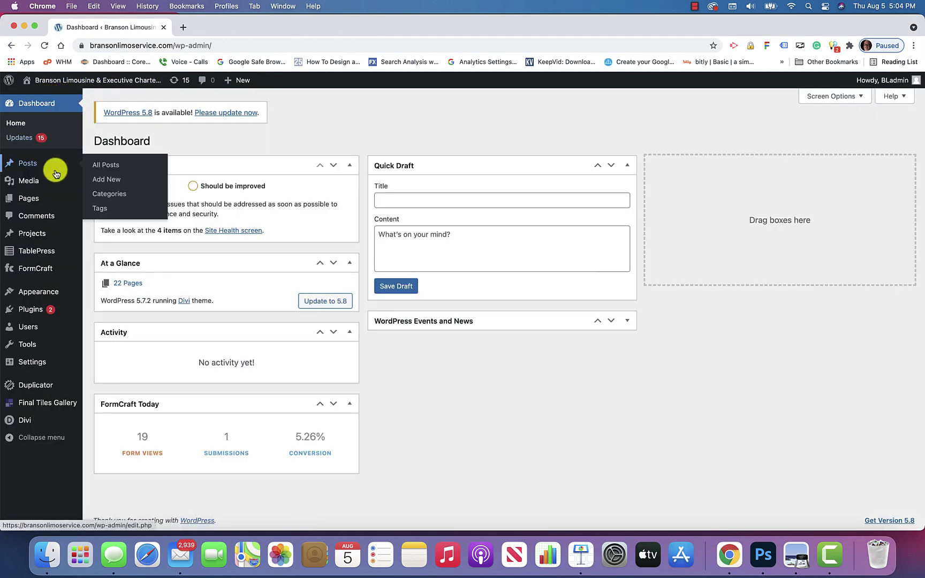
mouse_move(42, 251)
click(104, 253)
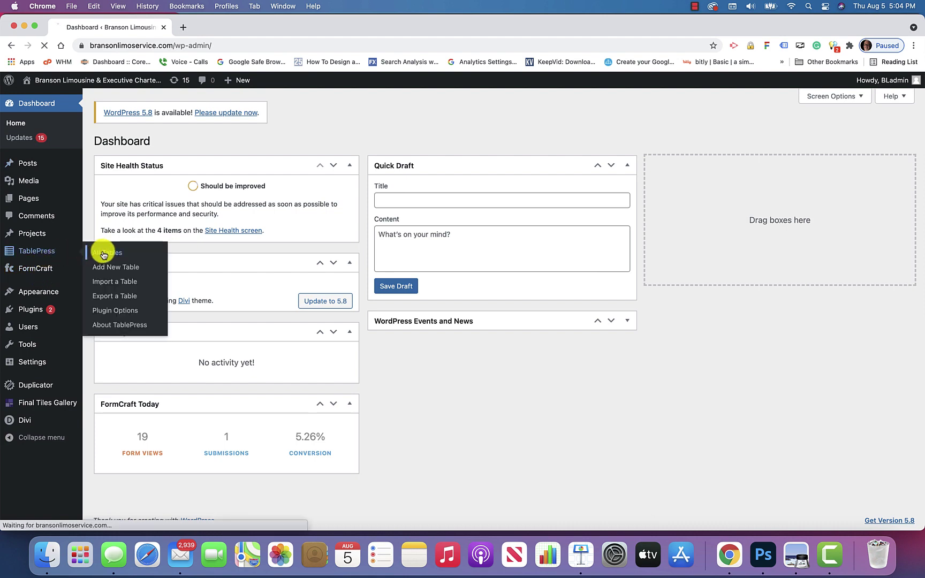
scroll(258, 310, down, 7)
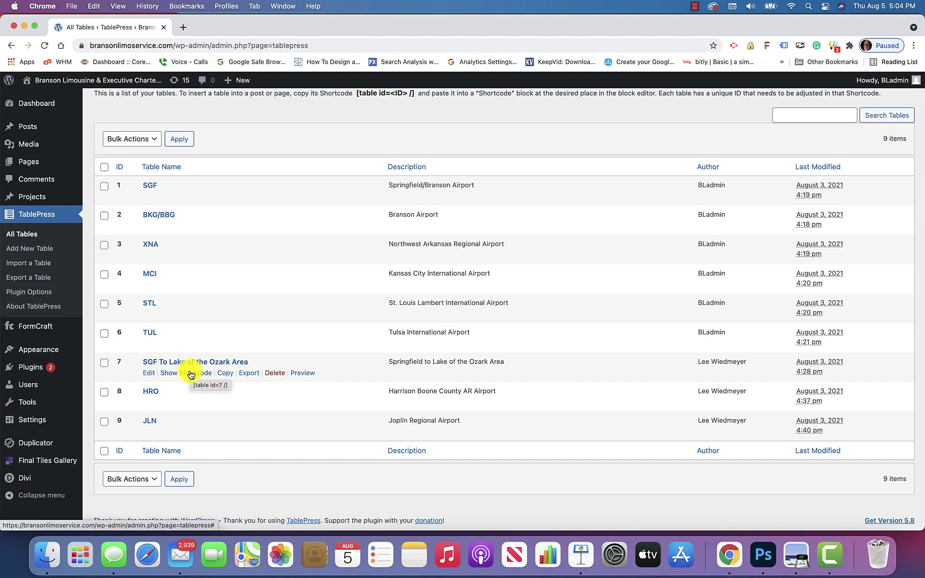
click(149, 374)
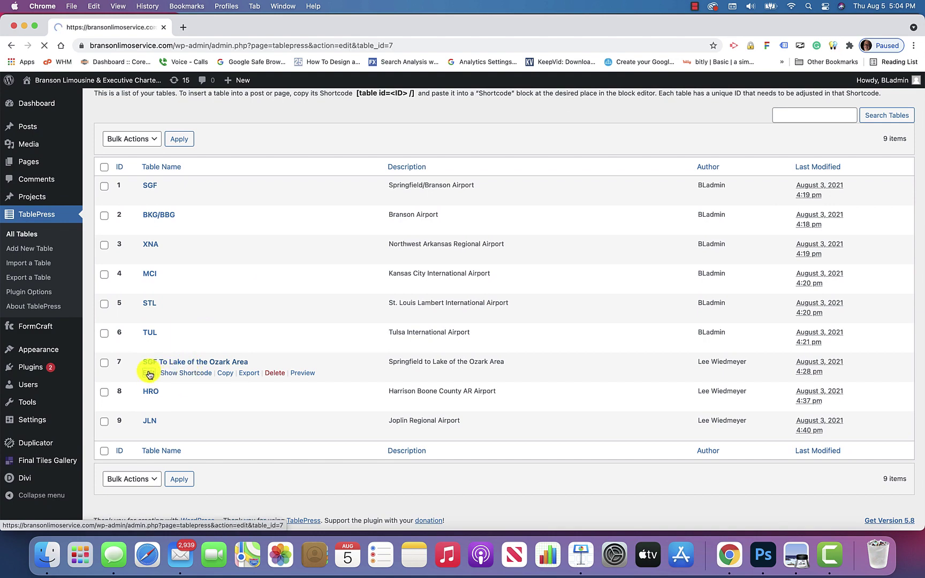
Step: Uncheck Use DataTables for table 7 and save the table's options
scroll(150, 374, down, 10)
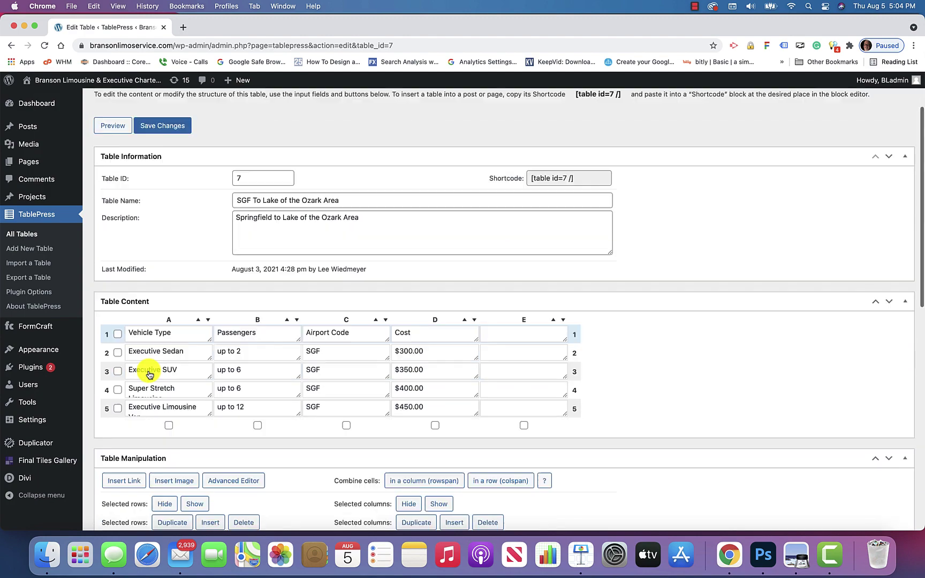
scroll(149, 373, down, 3)
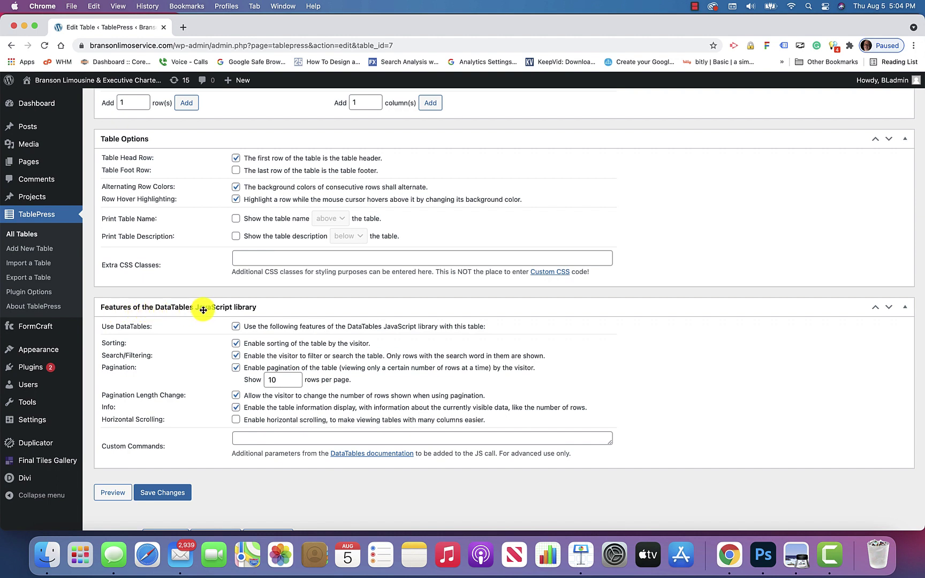
click(236, 326)
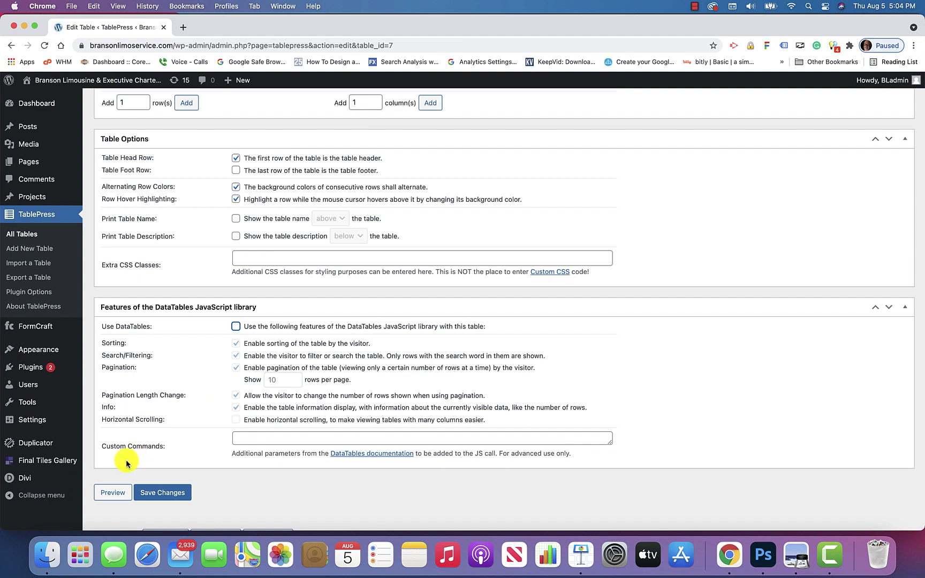
click(159, 492)
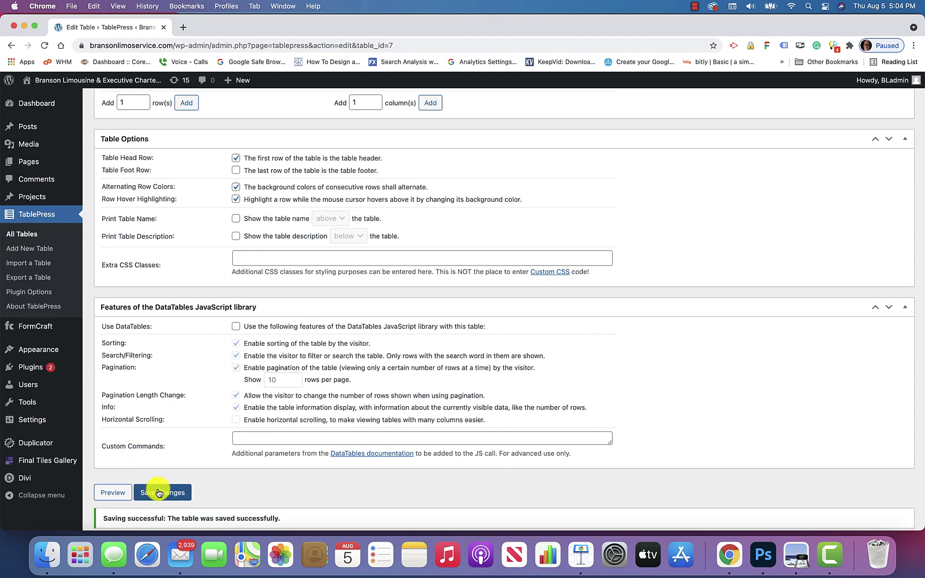
Step: Visit the live site's SERVICES > Airport Transfers page and scroll down to the SGF table
mouse_move(58, 79)
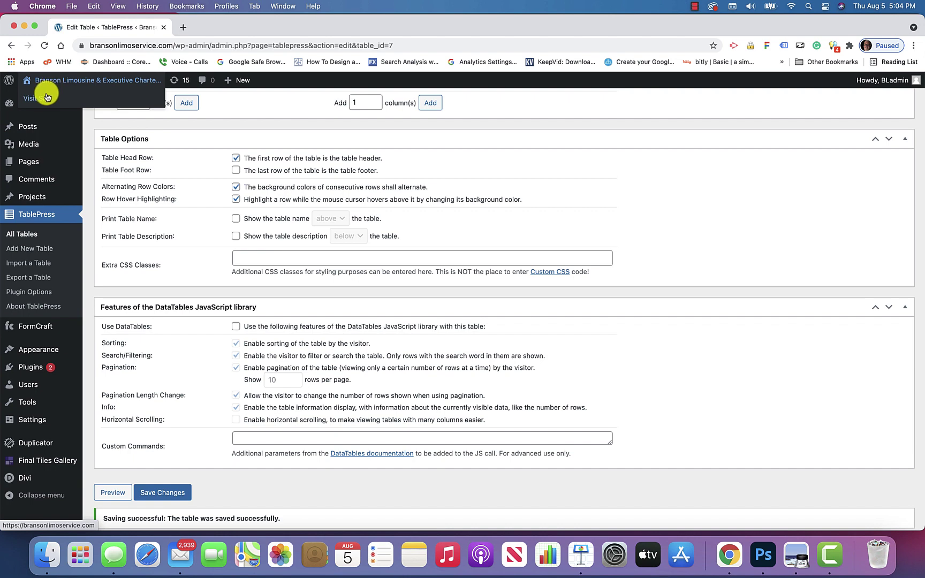
click(45, 99)
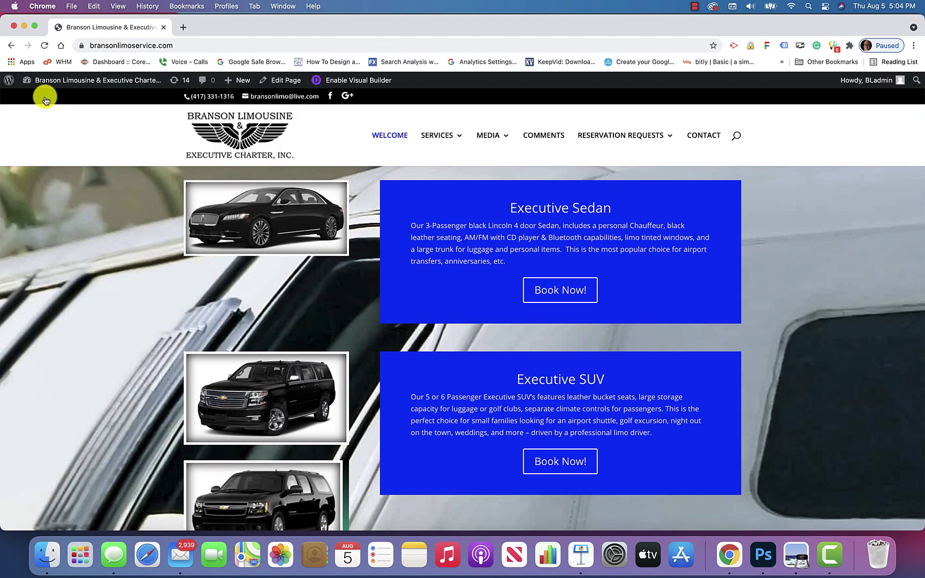
mouse_move(447, 135)
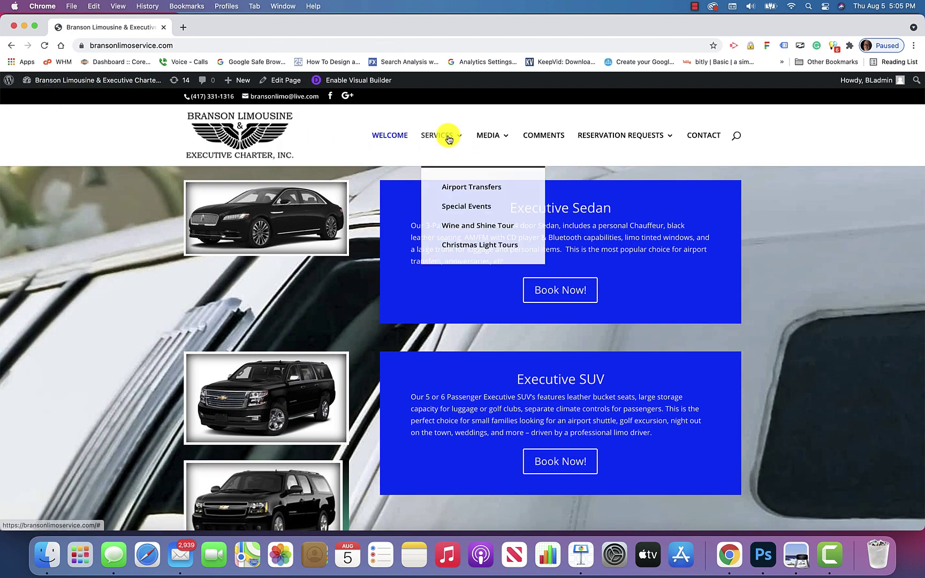
click(448, 189)
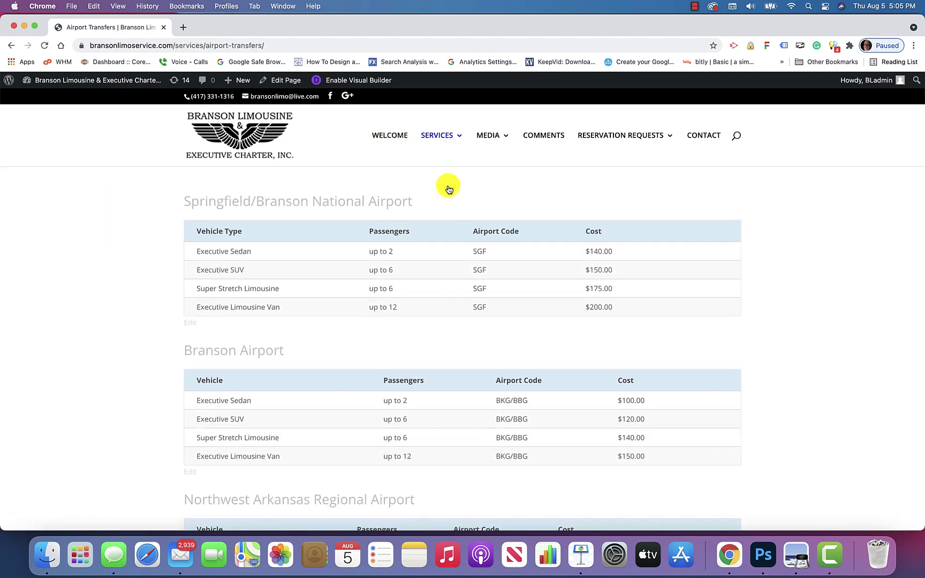
scroll(534, 276, down, 5)
scroll(535, 277, down, 10)
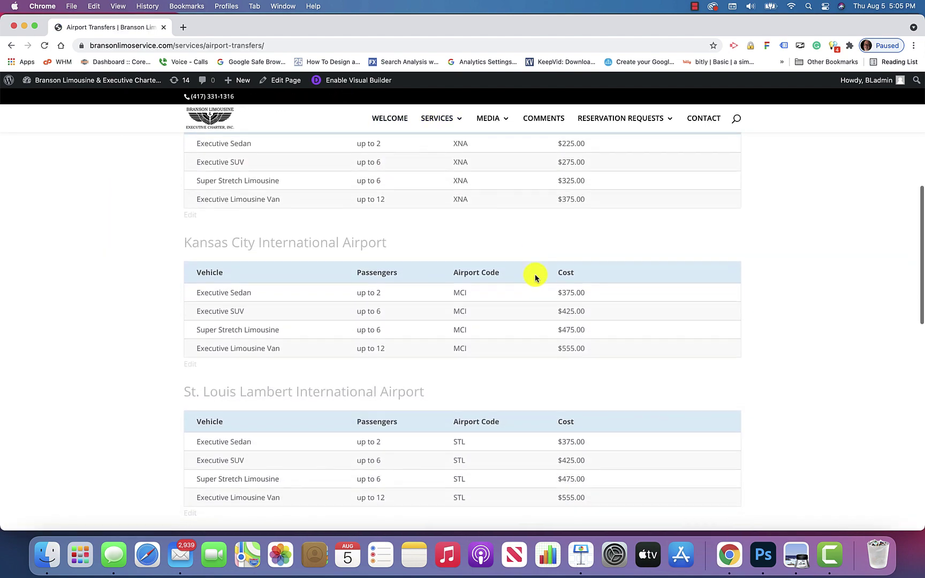
scroll(535, 277, down, 8)
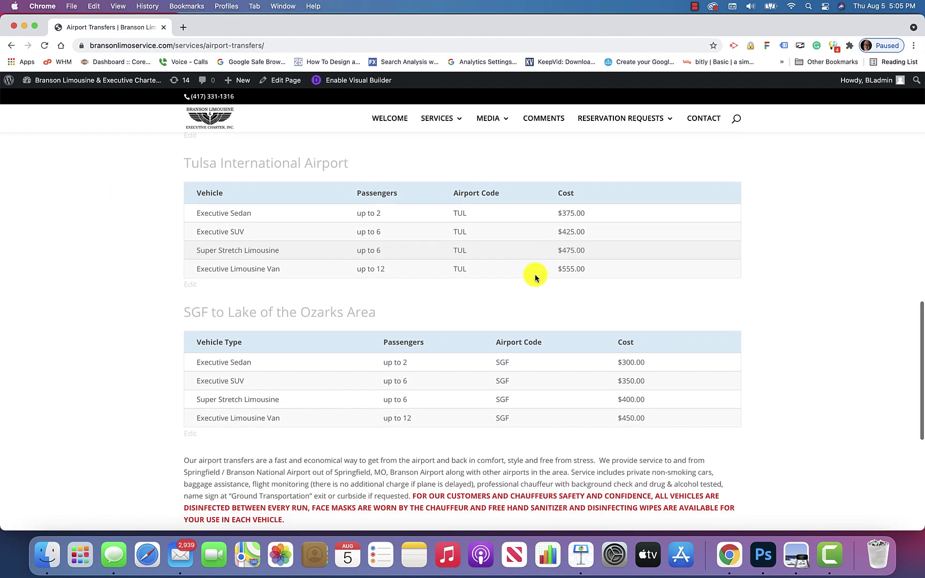